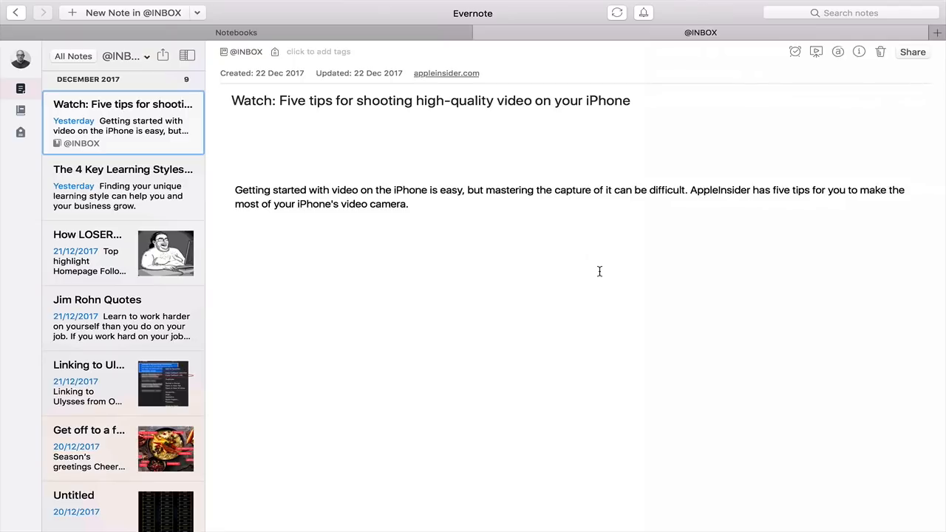
- Search for "che" in the quick switcher and open the 06 CHECKLISTS notebook
key(super+j)
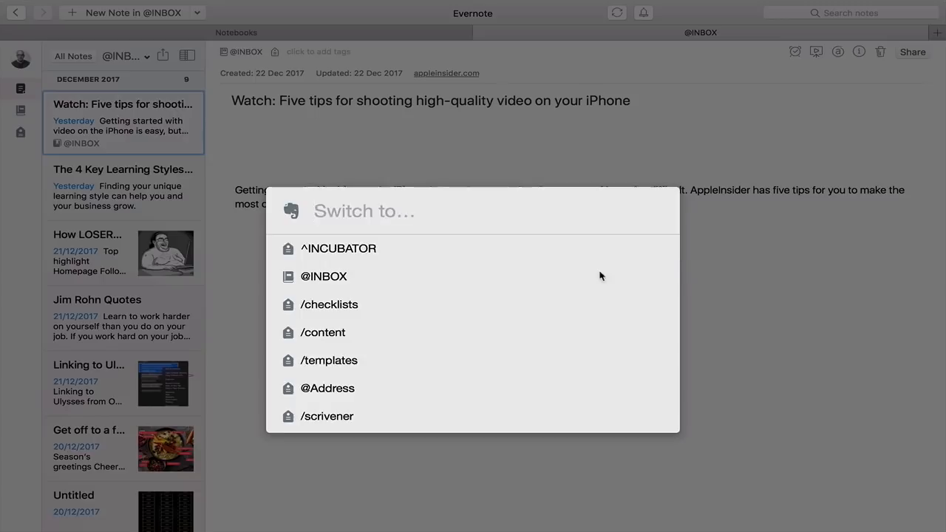
text(che)
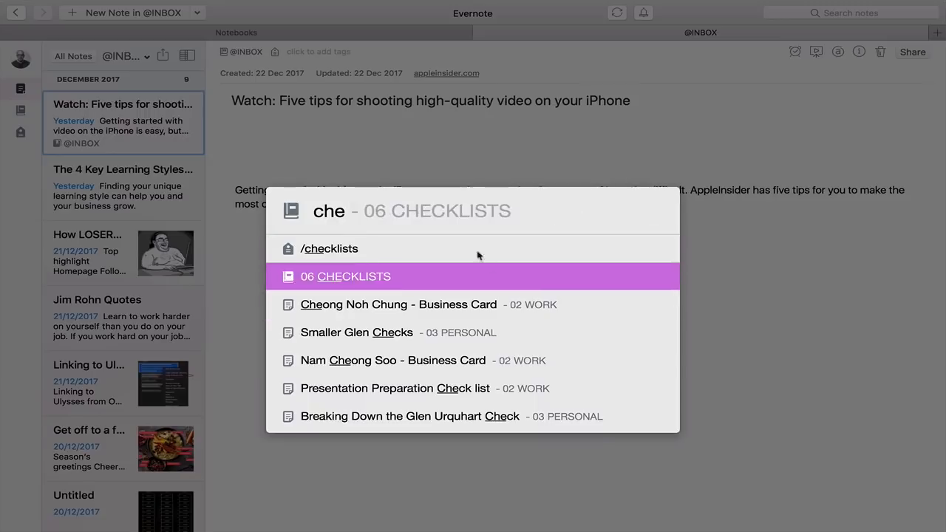
click(436, 275)
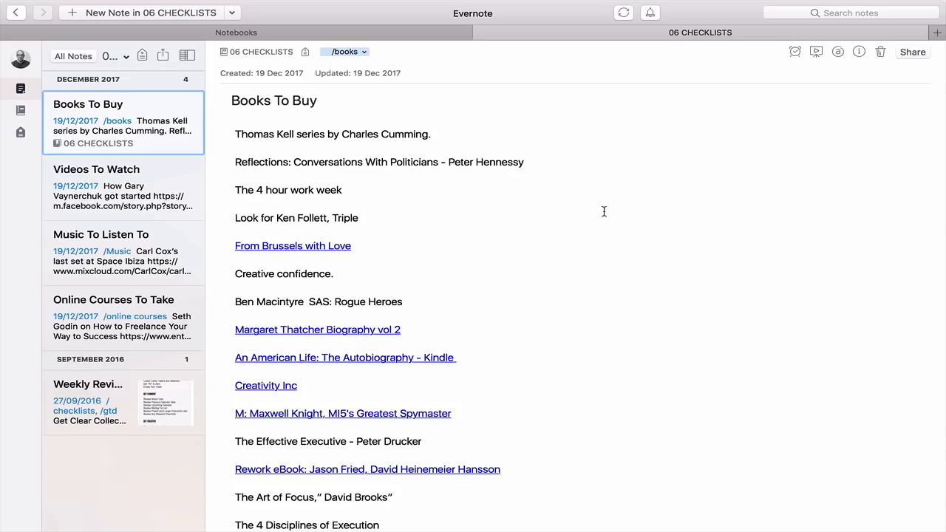
- Reopen the 06 CHECKLISTS notebook from the notebook list and look through the entries of its Books To Buy note
click(21, 110)
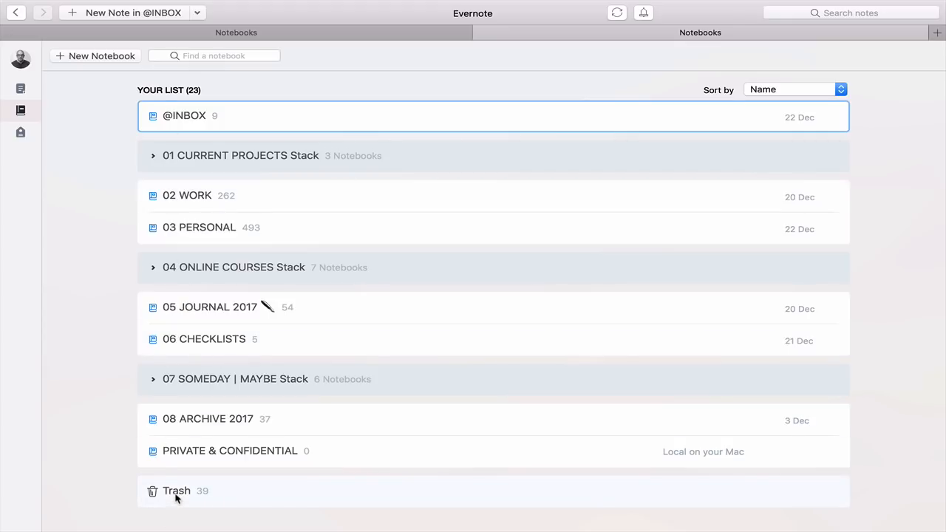
click(200, 342)
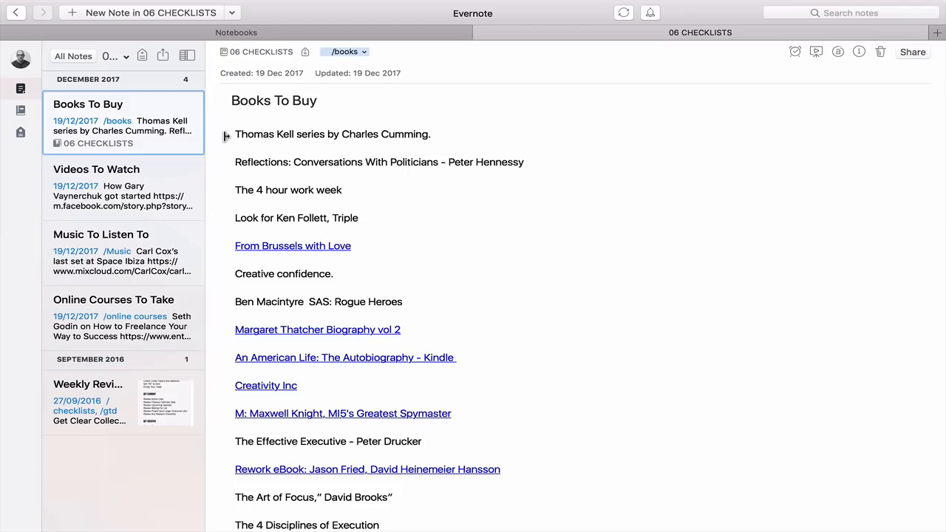
scroll(365, 216, down, 10)
scroll(365, 235, up, 6)
scroll(364, 235, up, 4)
scroll(469, 273, down, 1)
scroll(469, 273, down, 1)
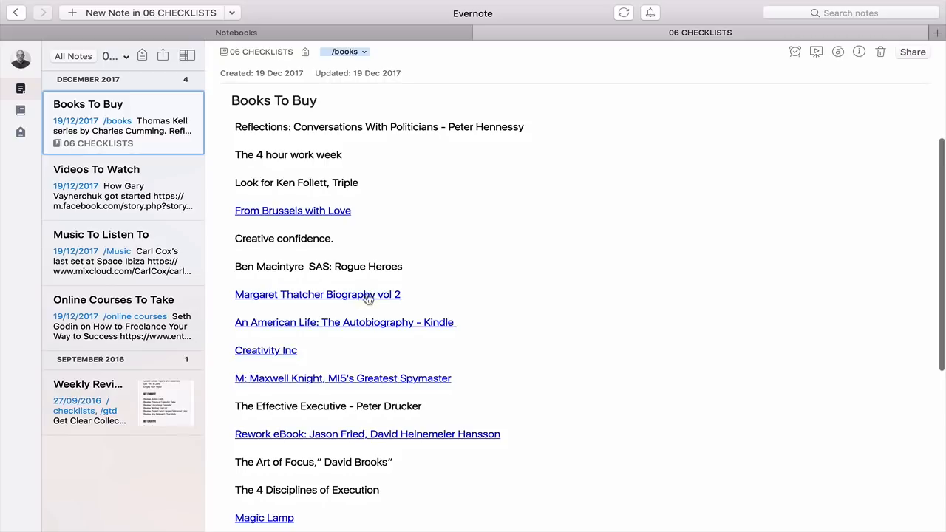
scroll(441, 292, up, 2)
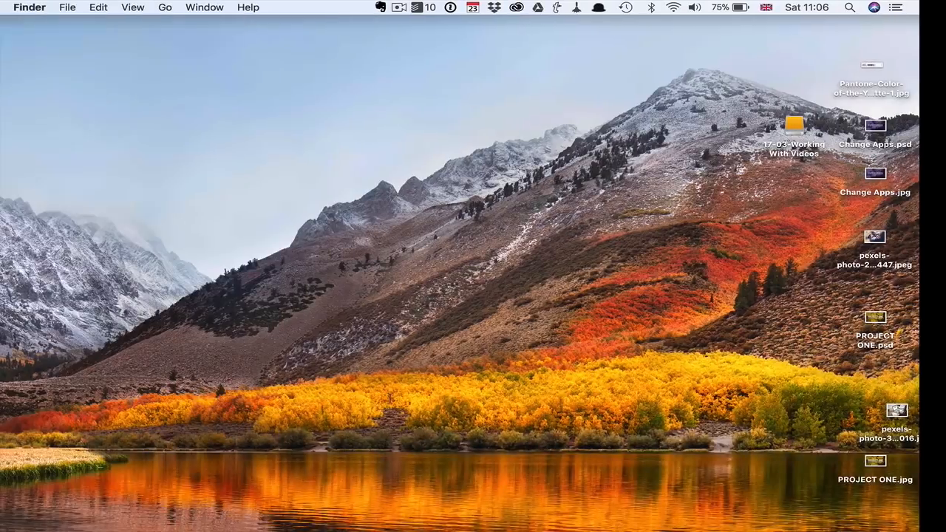
- Switch to Safari, search Google for "4 hour week Tim Ferriss" and copy the address of the Amazon.co.uk books result
click(411, 501)
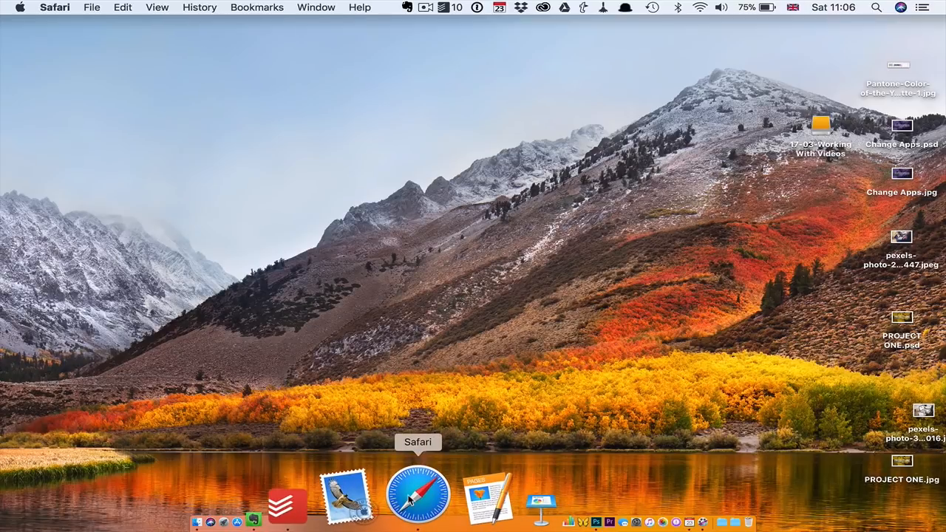
text(4)
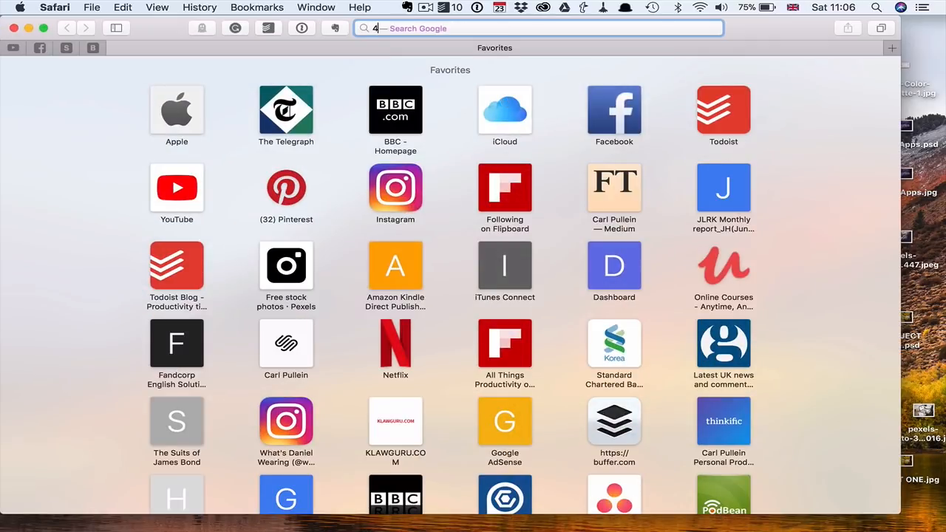
text( hour week Tim)
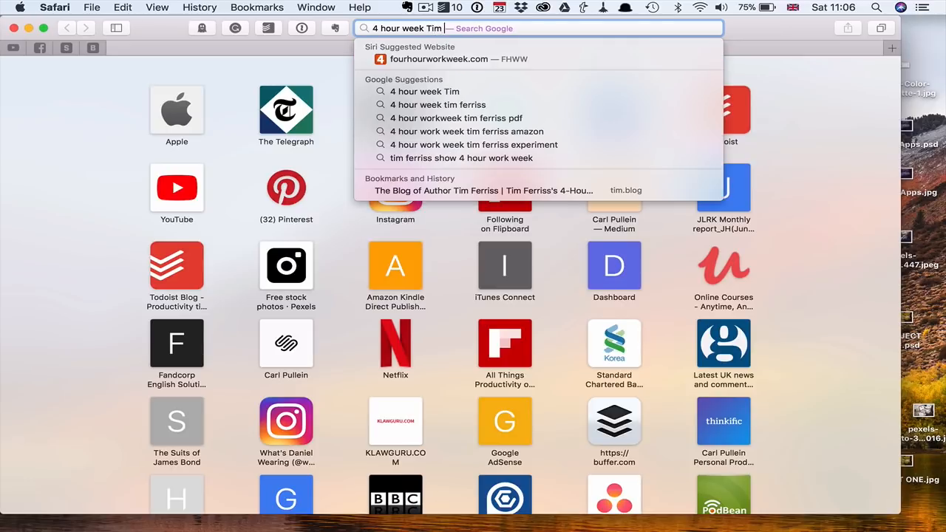
text( Ferriss)
key(Return)
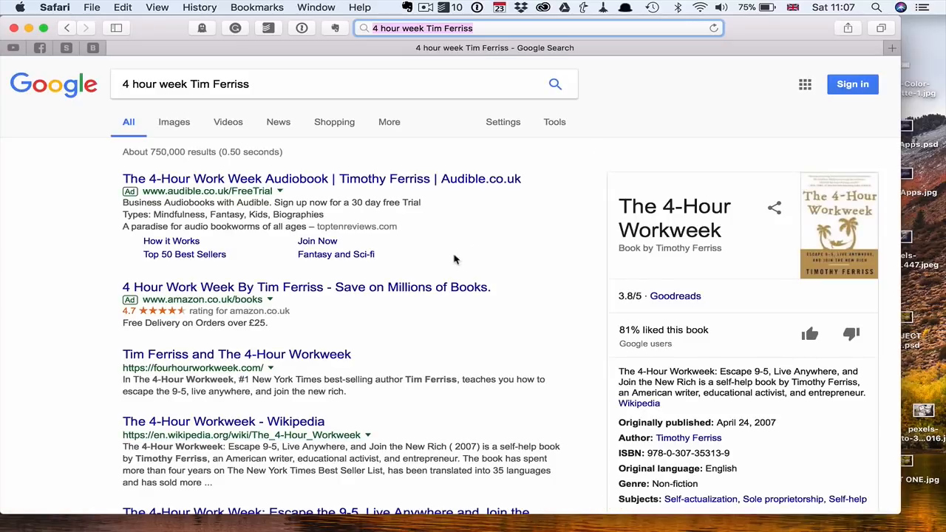
click(335, 290)
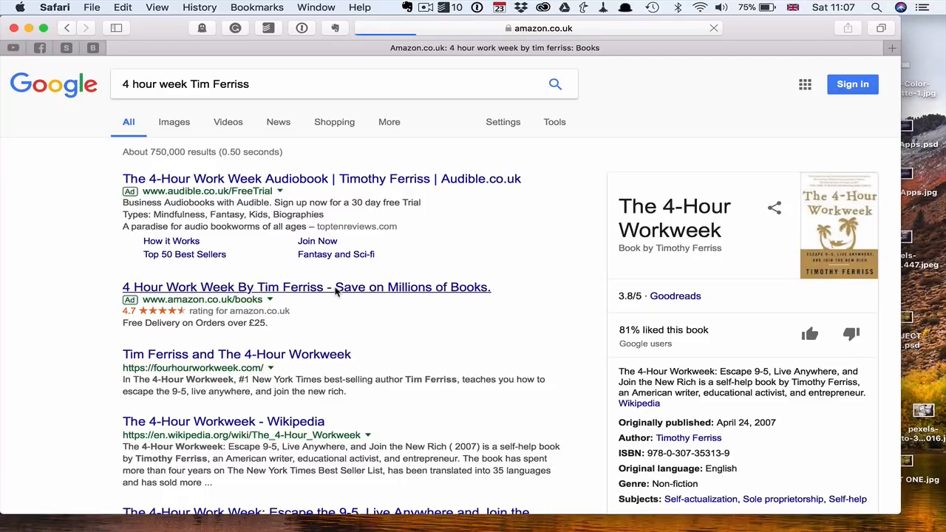
key(super+l)
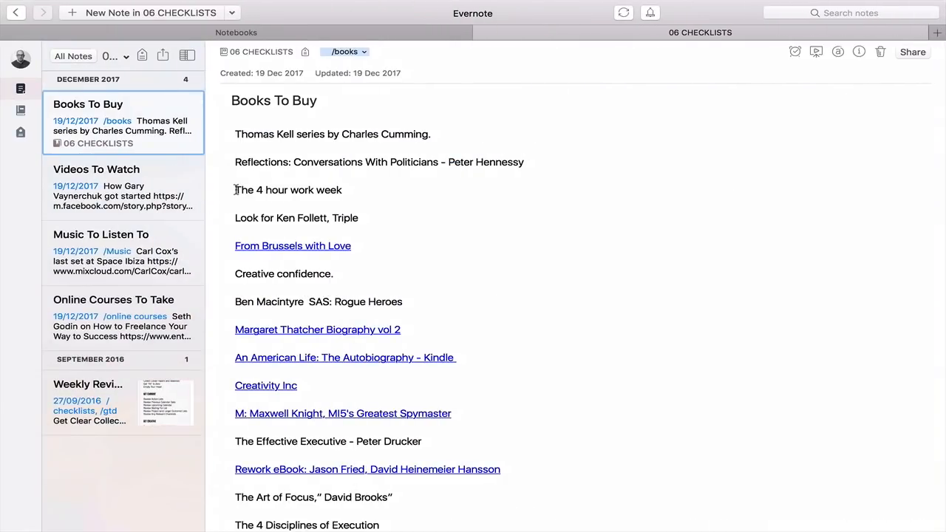
- Back in Evernote, link the text "The 4 hour work week" in the Books To Buy note to the copied Amazon address
drag(234, 190, 353, 193)
key(super+k)
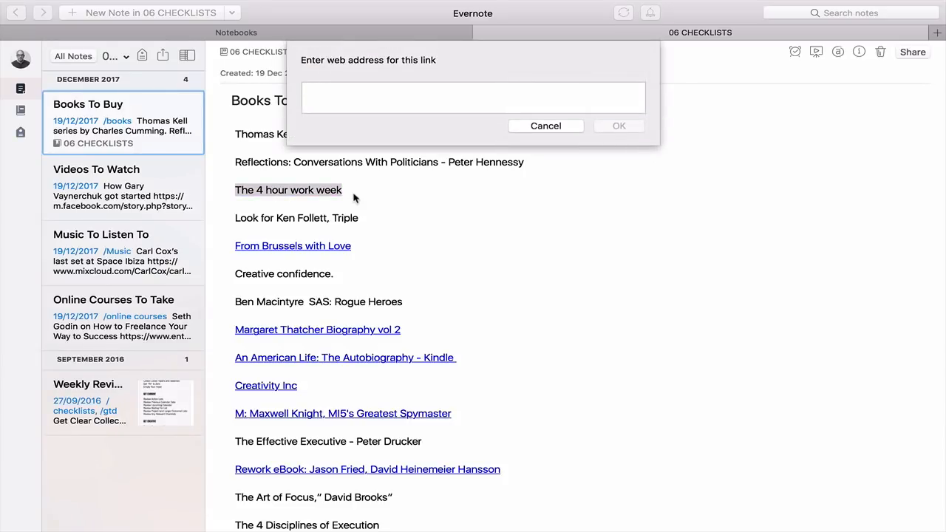
key(super+v)
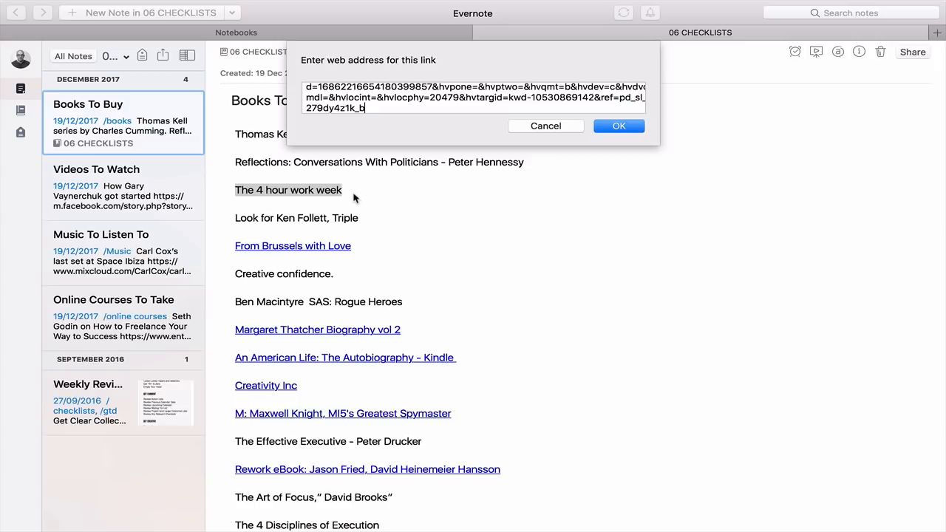
click(616, 127)
click(565, 238)
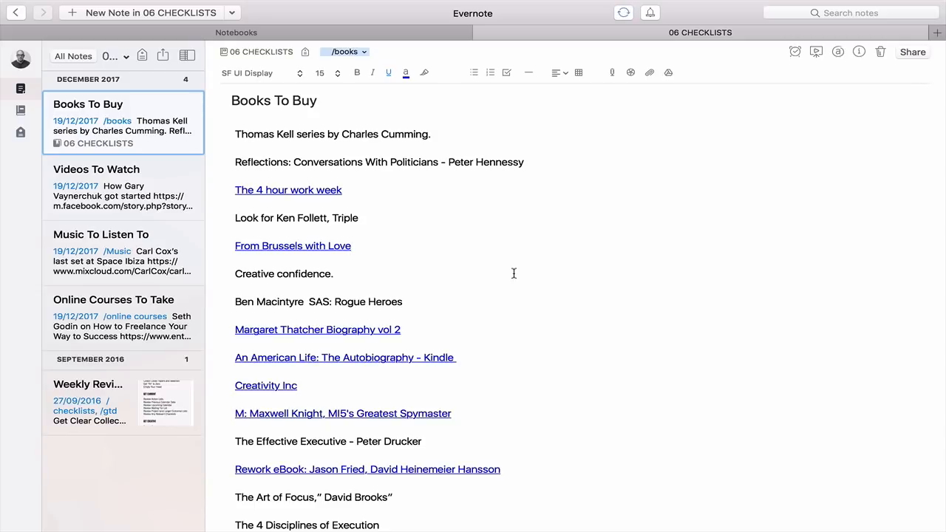
drag(231, 217, 360, 218)
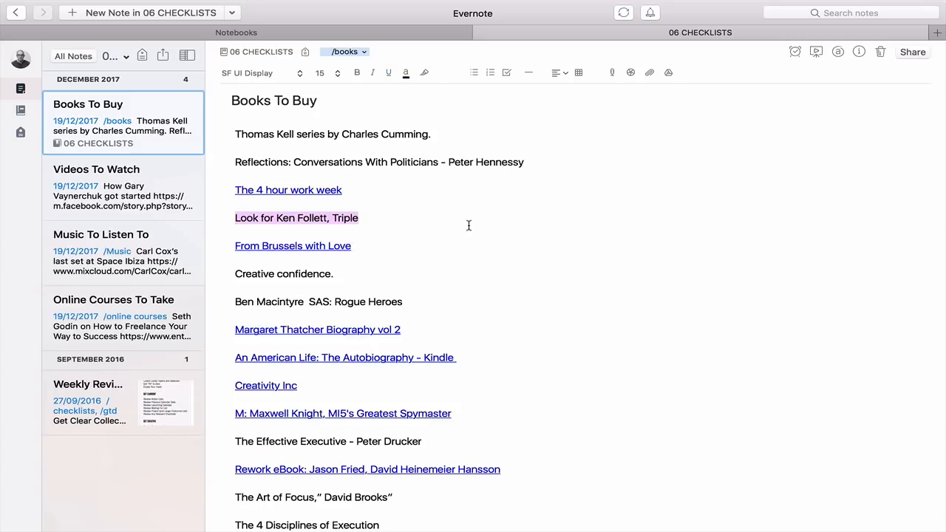
key(super+k)
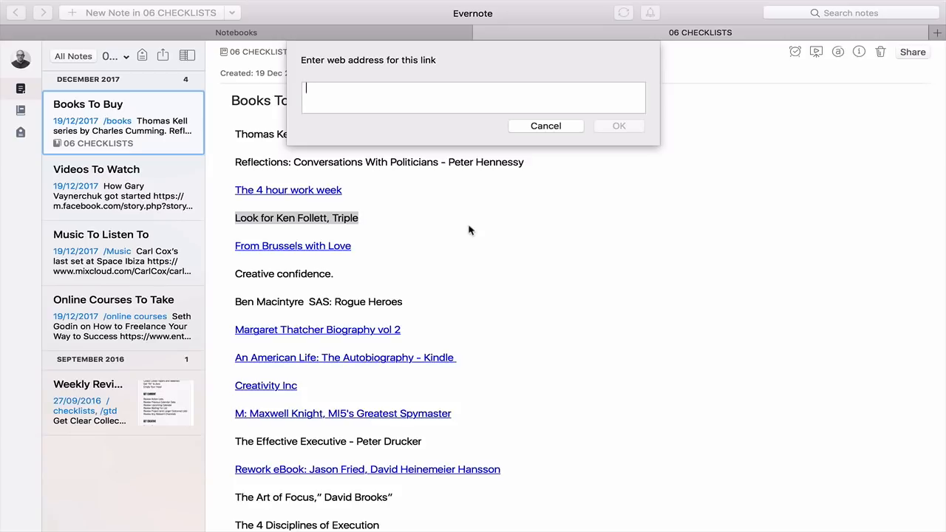
click(555, 129)
click(644, 270)
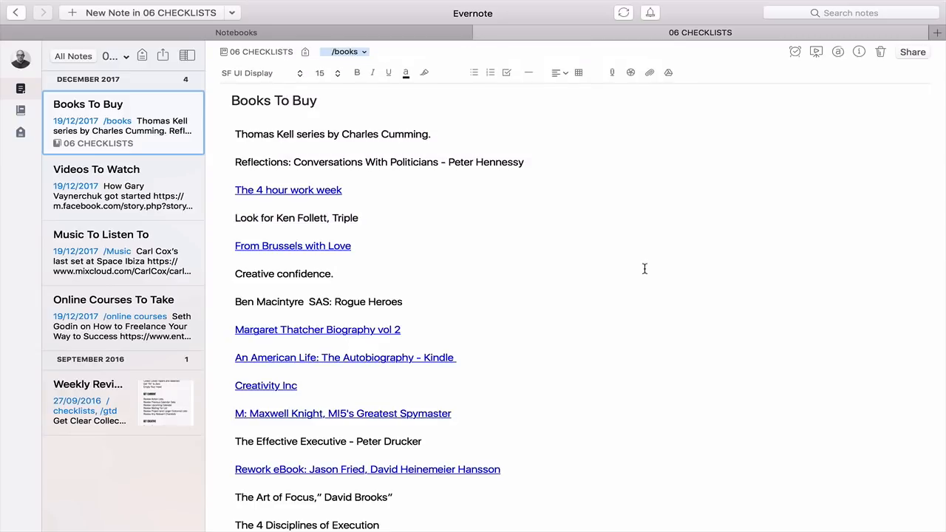
- Look through the rest of Books To Buy, then the Videos To Watch, Music To Listen To and Online Courses To Take notes
scroll(537, 273, down, 5)
scroll(538, 273, up, 5)
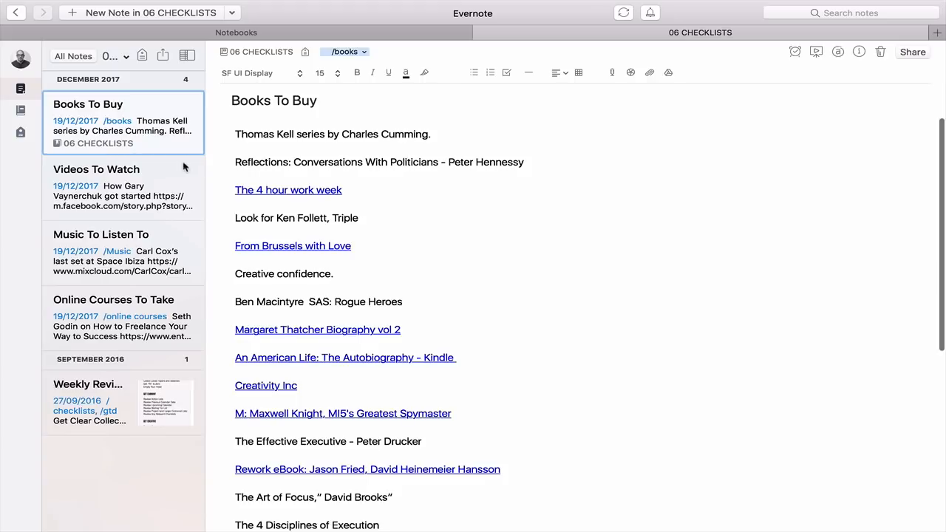
click(138, 169)
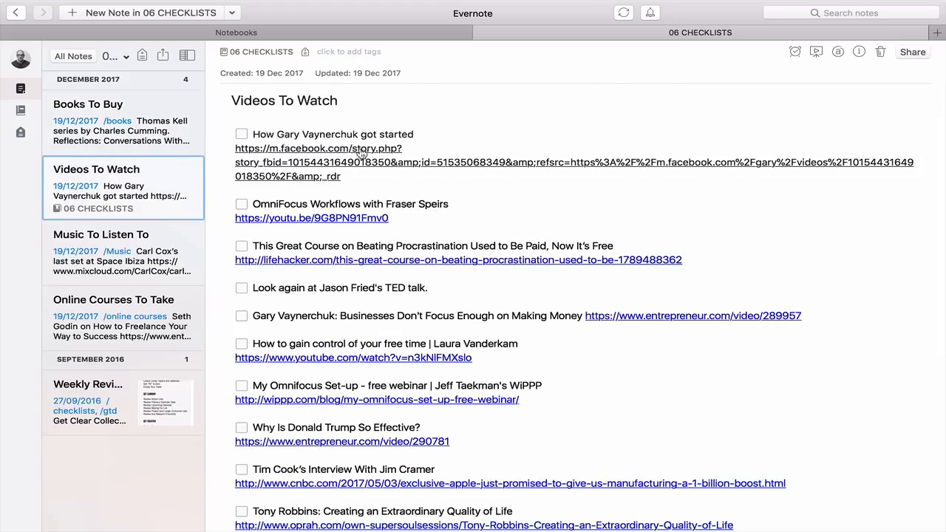
scroll(331, 261, down, 3)
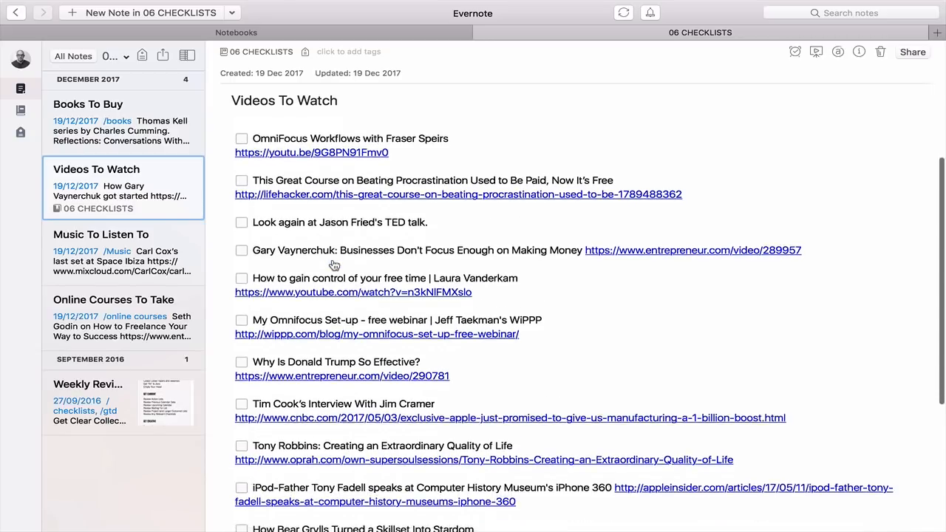
scroll(331, 261, down, 6)
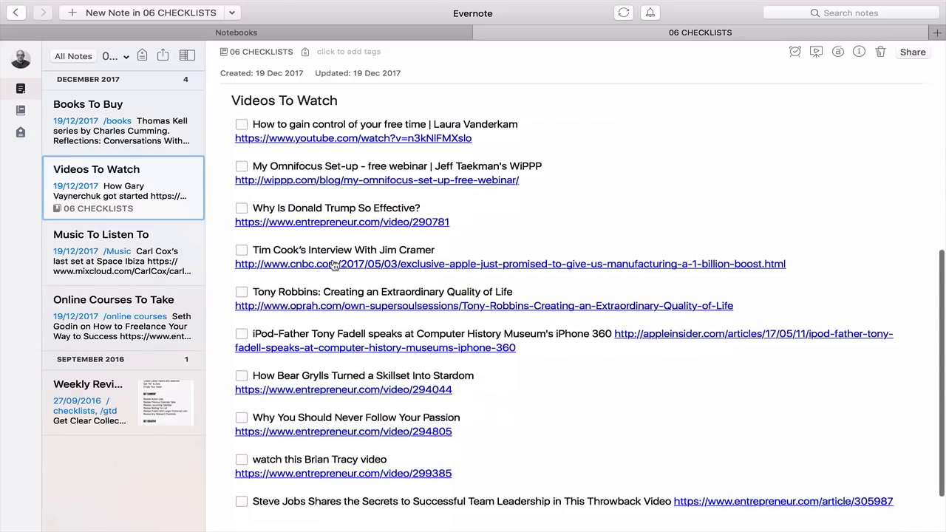
scroll(332, 264, up, 8)
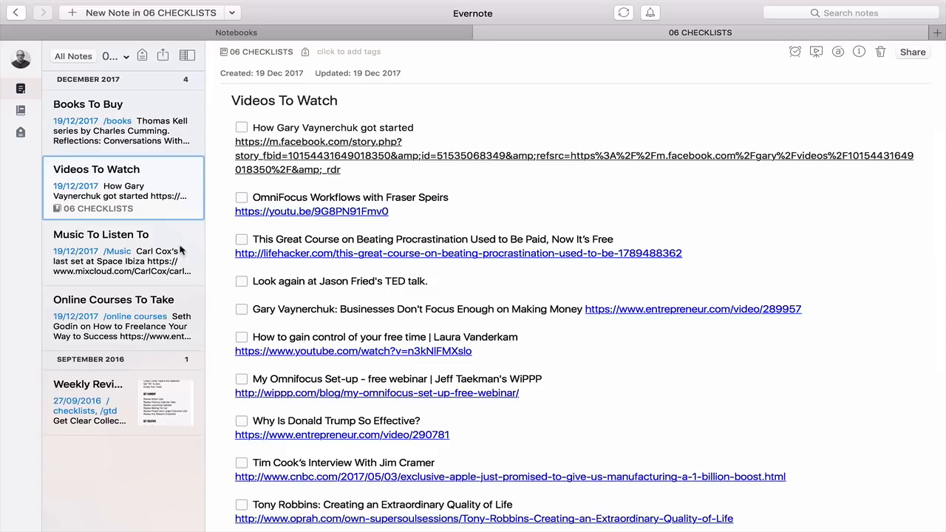
click(130, 254)
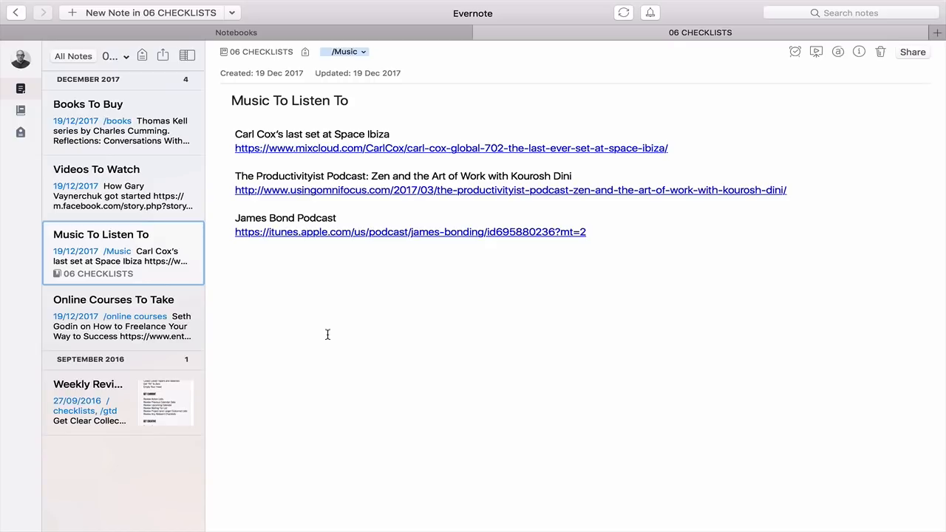
click(107, 316)
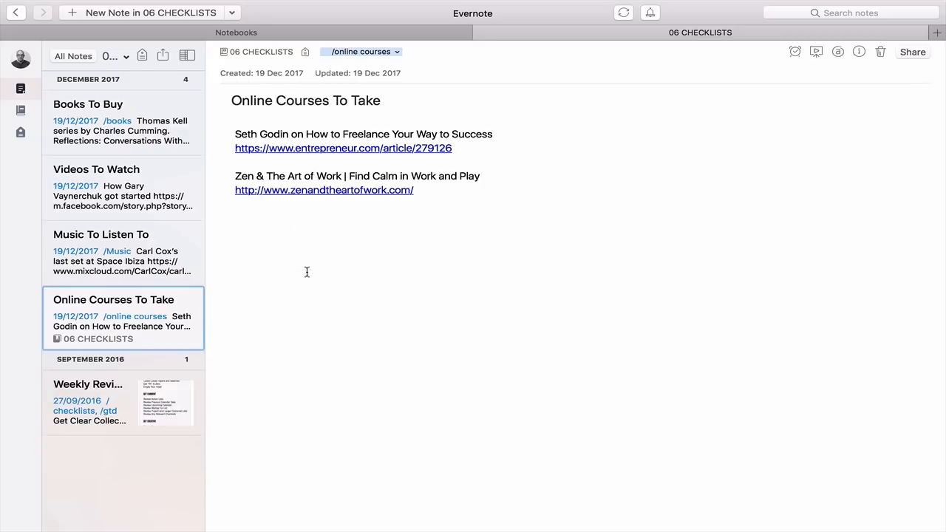
- Open the Weekly Review Checklist note, enlarge its text, and examine its checklist sections and the reference image below them
click(107, 408)
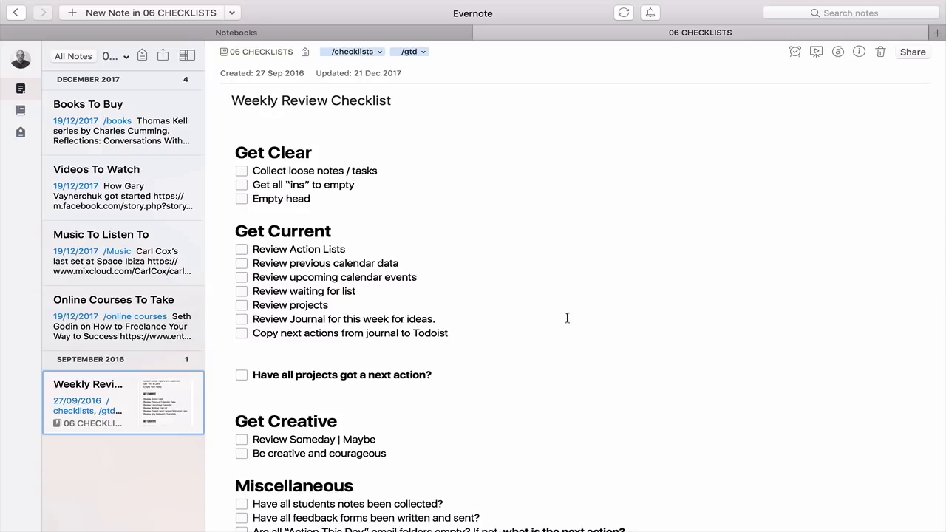
scroll(567, 318, down, 10)
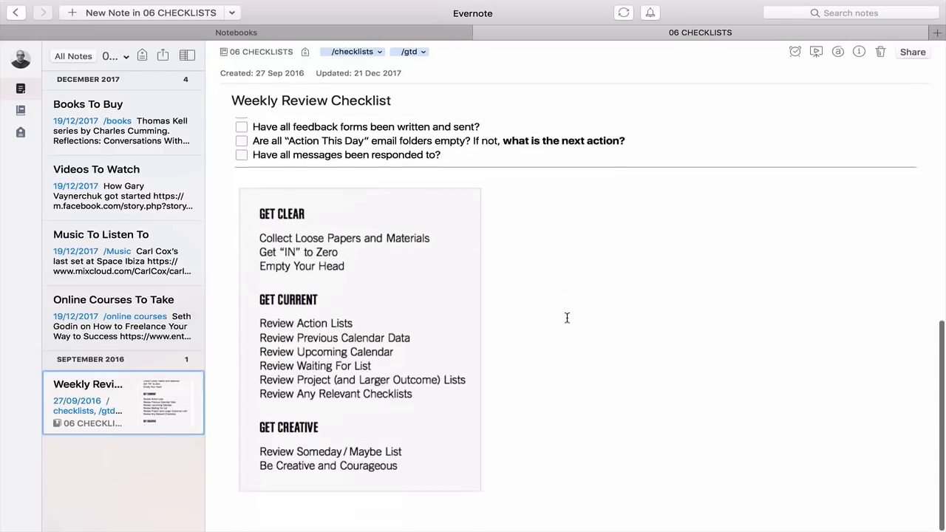
scroll(566, 317, up, 8)
scroll(566, 317, up, 3)
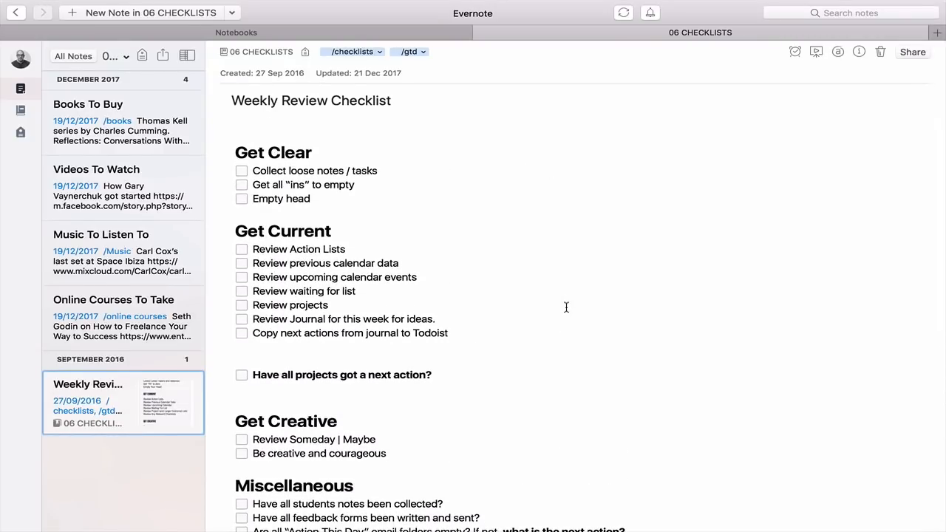
scroll(565, 306, down, 5)
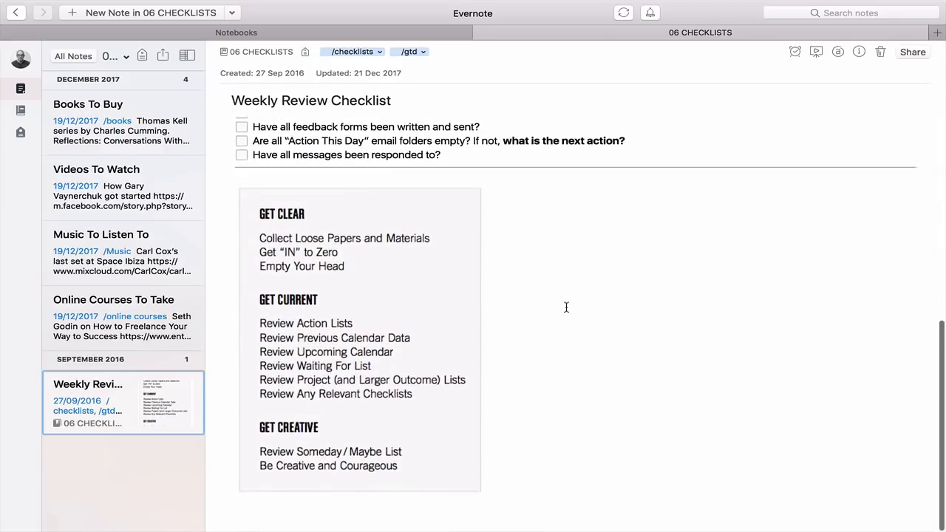
key(super+plus)
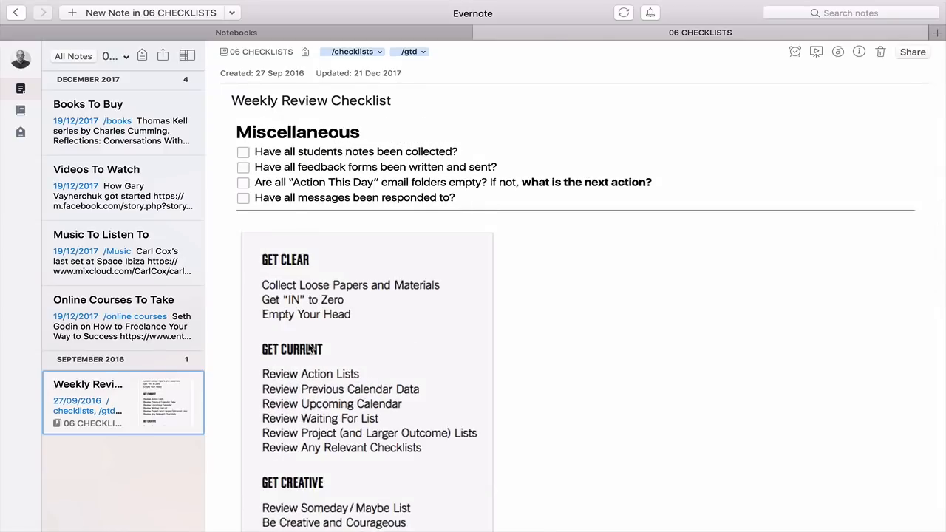
scroll(308, 347, down, 2)
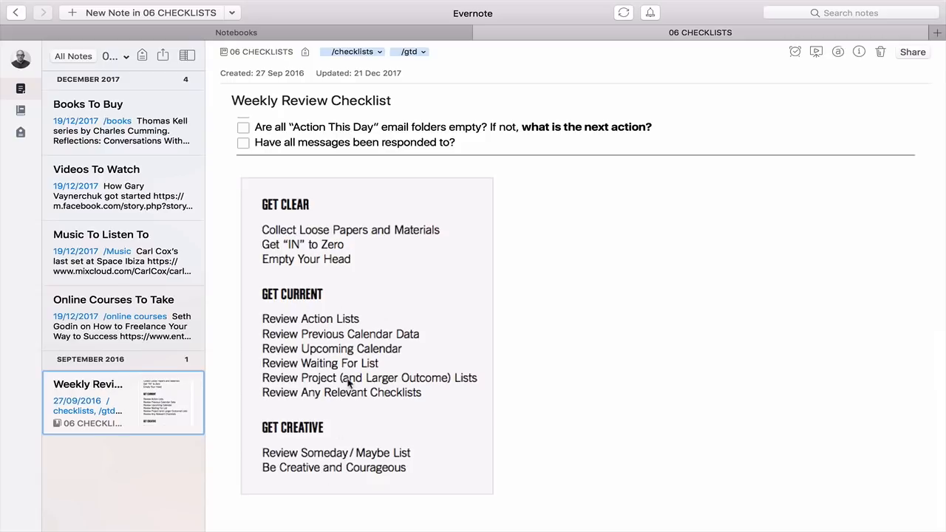
scroll(340, 351, up, 10)
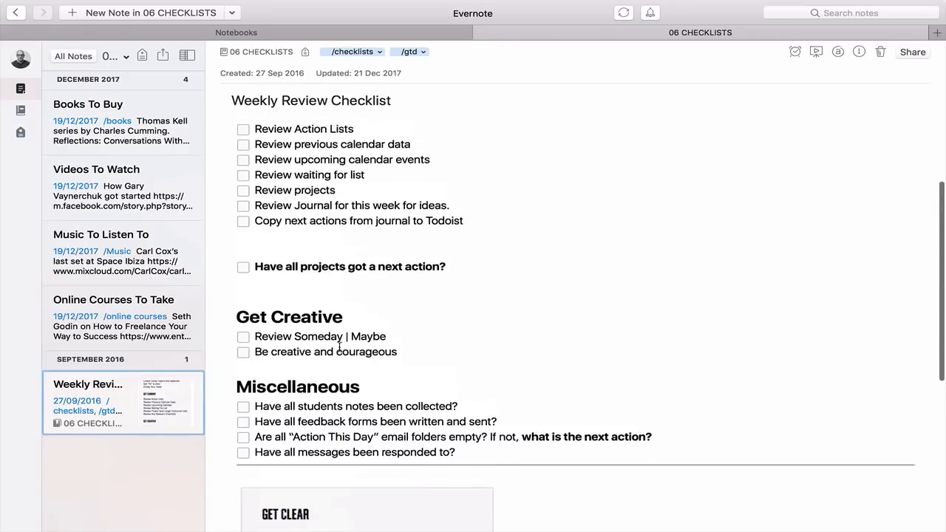
scroll(339, 348, down, 3)
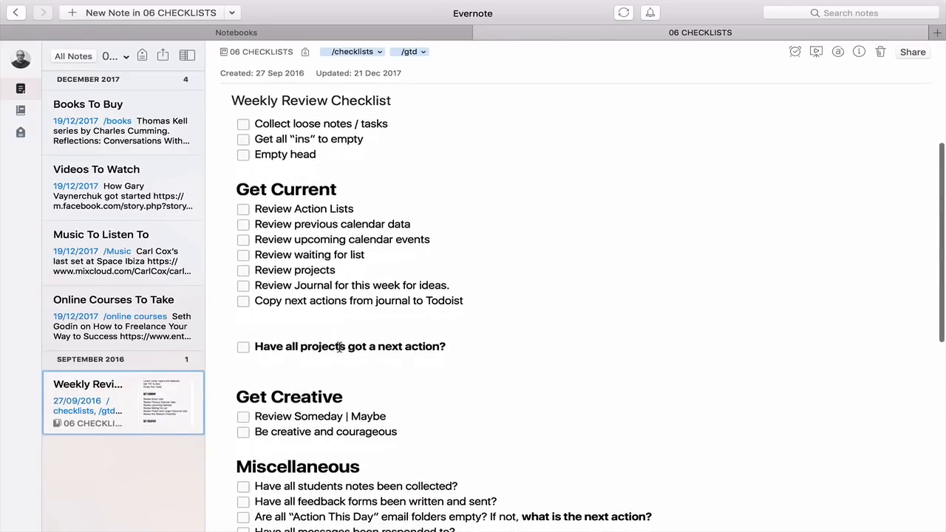
scroll(340, 347, up, 2)
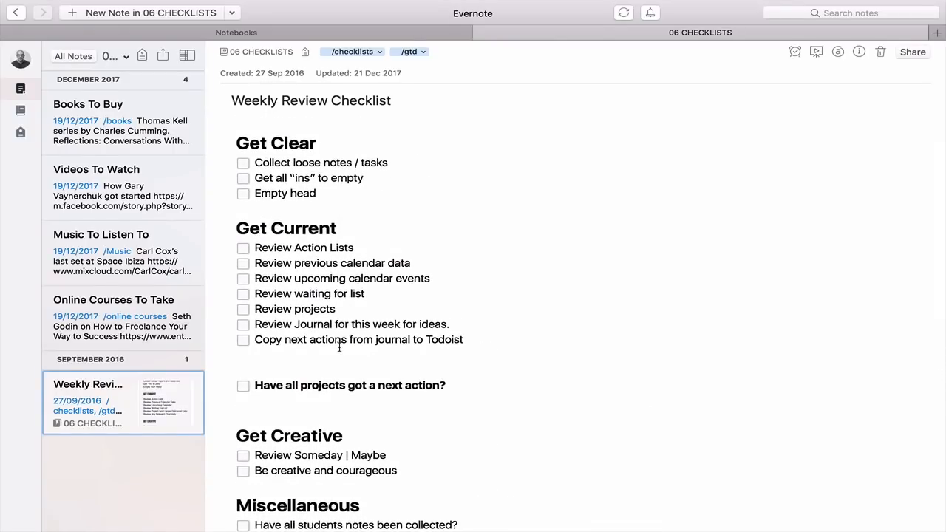
- Read through the Weekly Review Checklist items from Get Current down to Miscellaneous, and return to the beginning of the note
scroll(339, 347, down, 2)
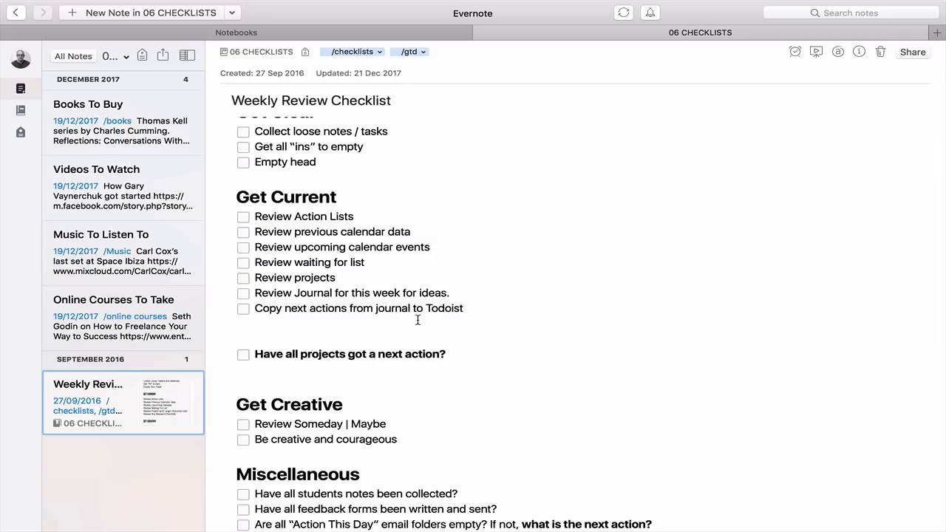
scroll(417, 319, down, 5)
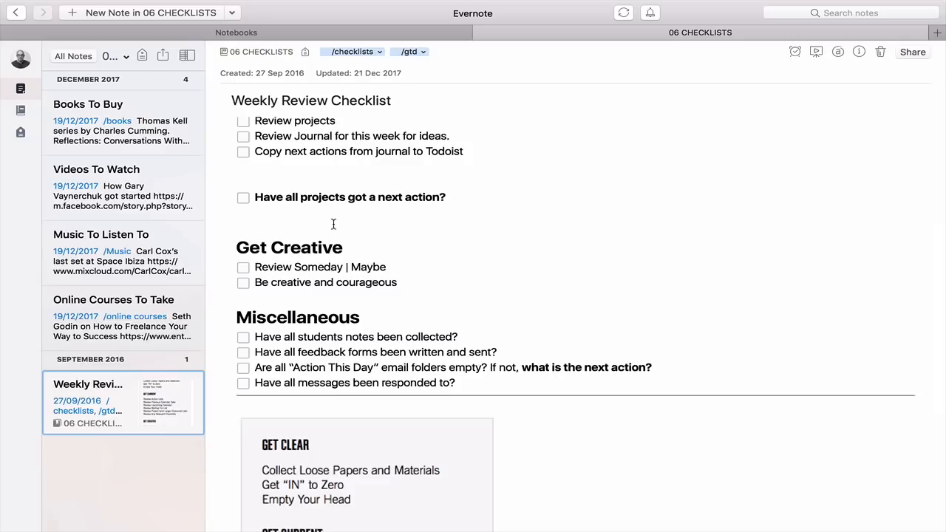
scroll(333, 224, down, 1)
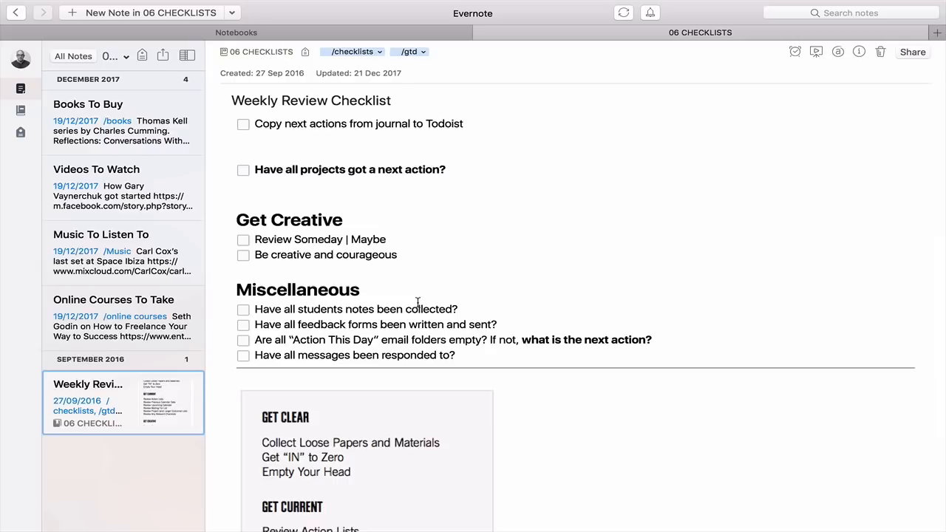
scroll(417, 302, up, 5)
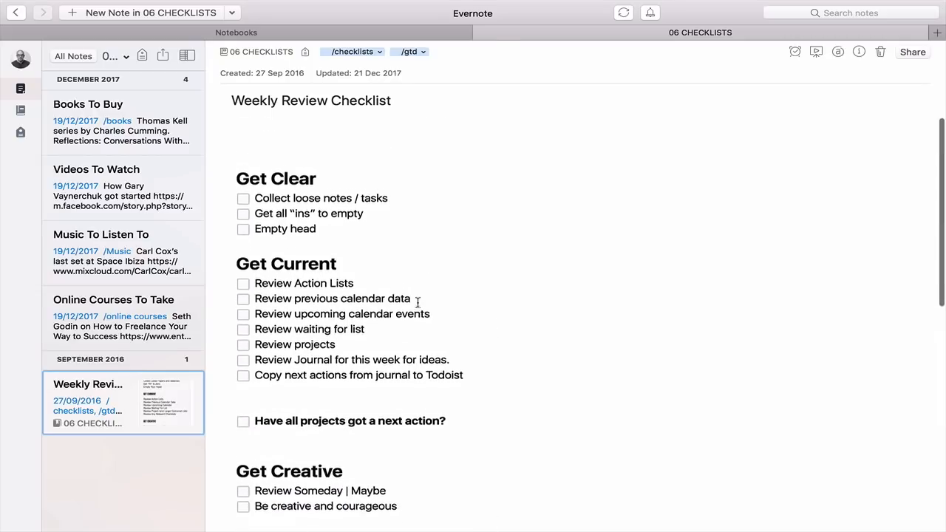
- Leave the note for the notebooks list and switch to the /checklists tag by searching for "/che"
click(22, 110)
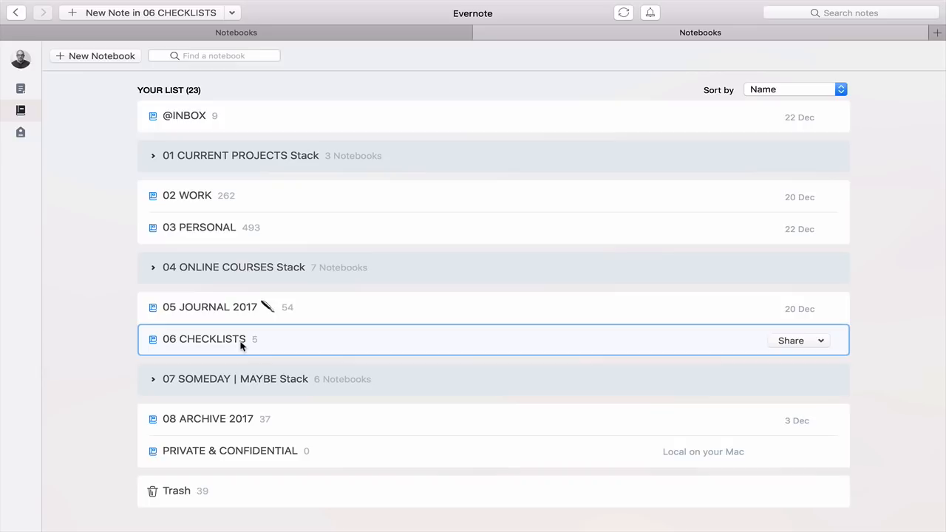
key(super+j)
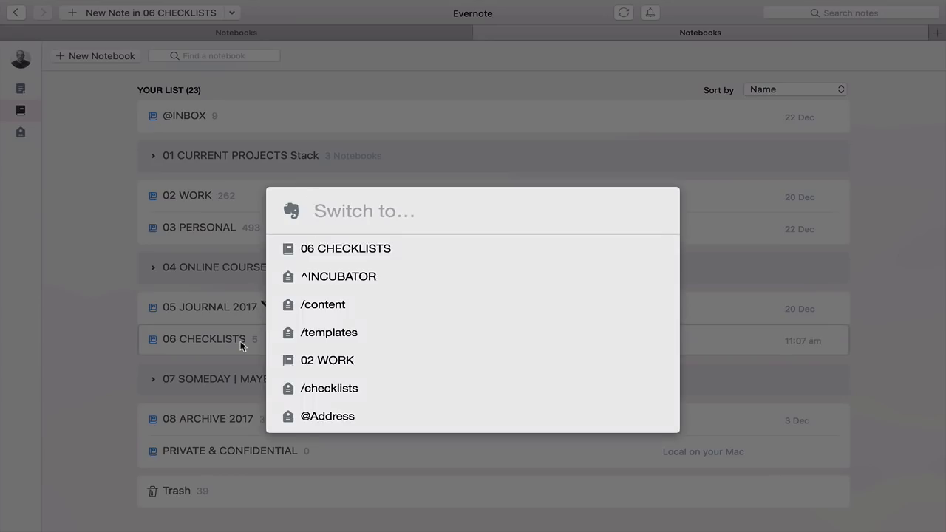
text(/)
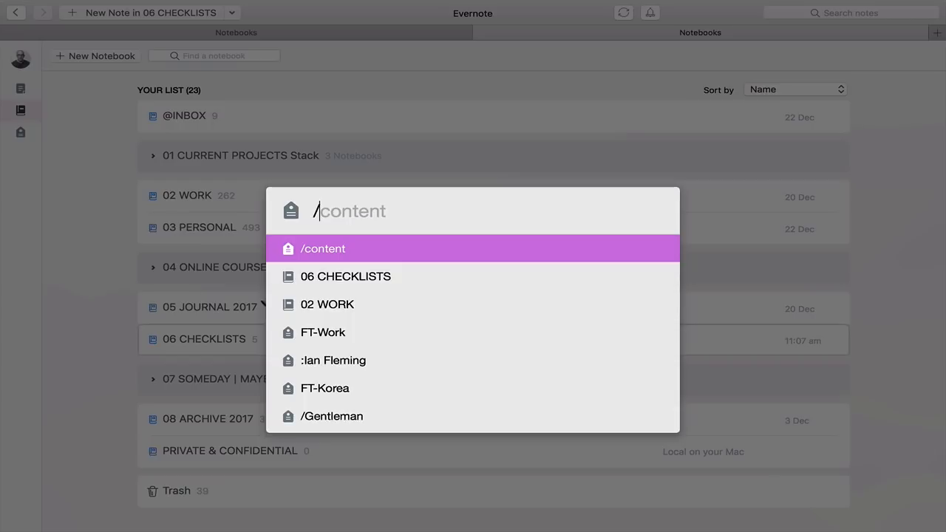
text(che)
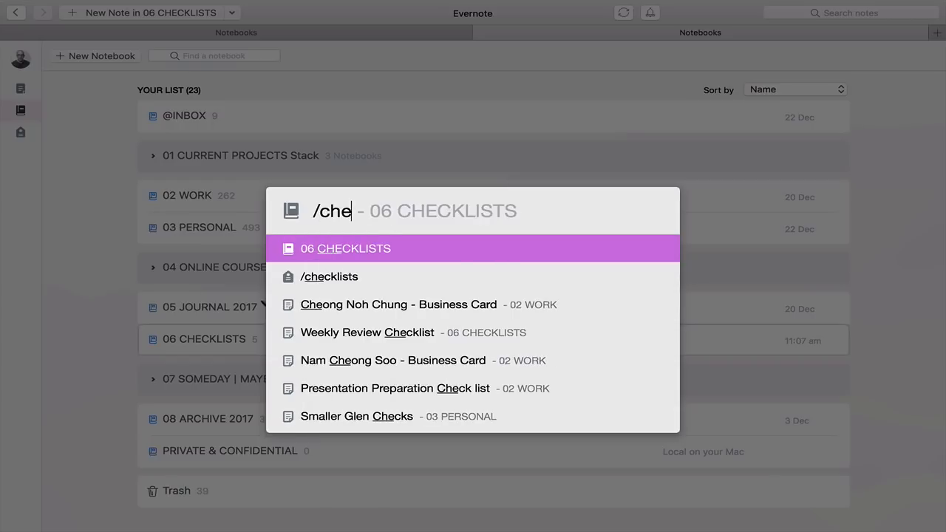
key(Down)
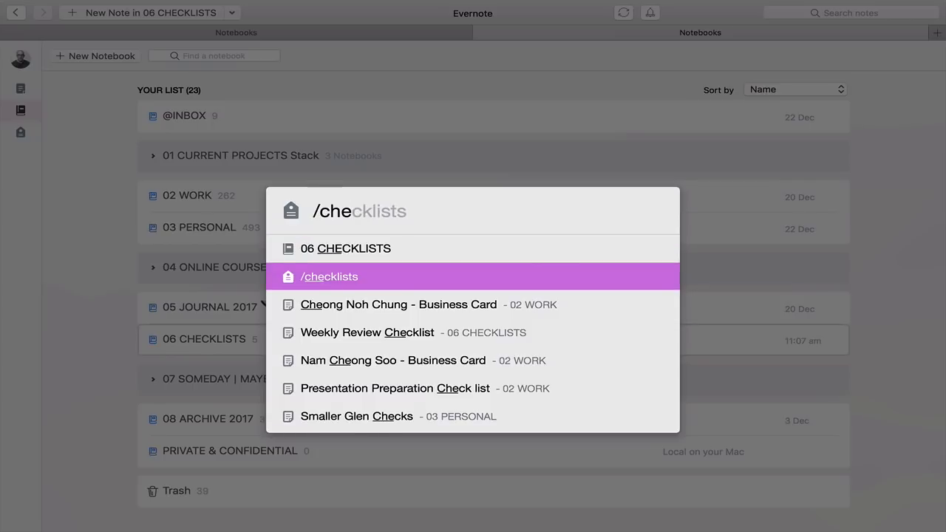
key(Return)
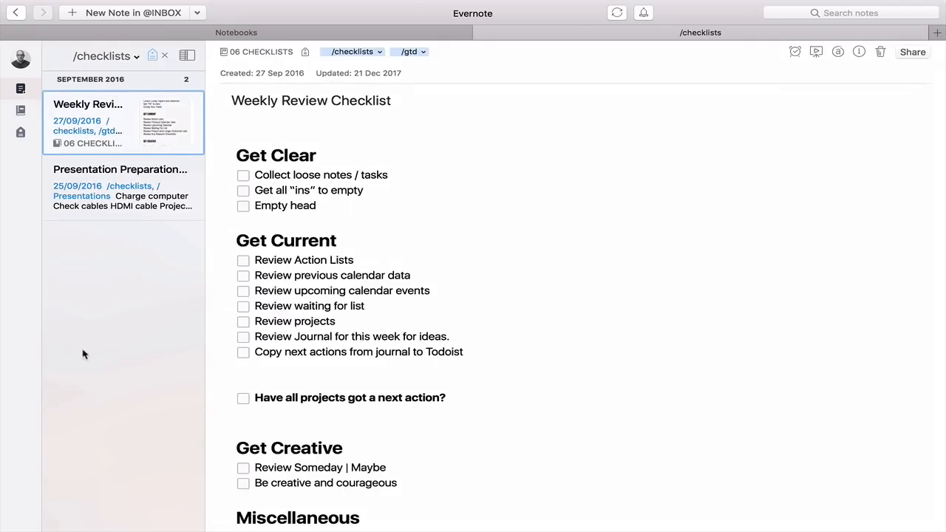
- Move the Presentation Preparation Check list note from 02 WORK to the 06 CHECKLISTS notebook
click(170, 180)
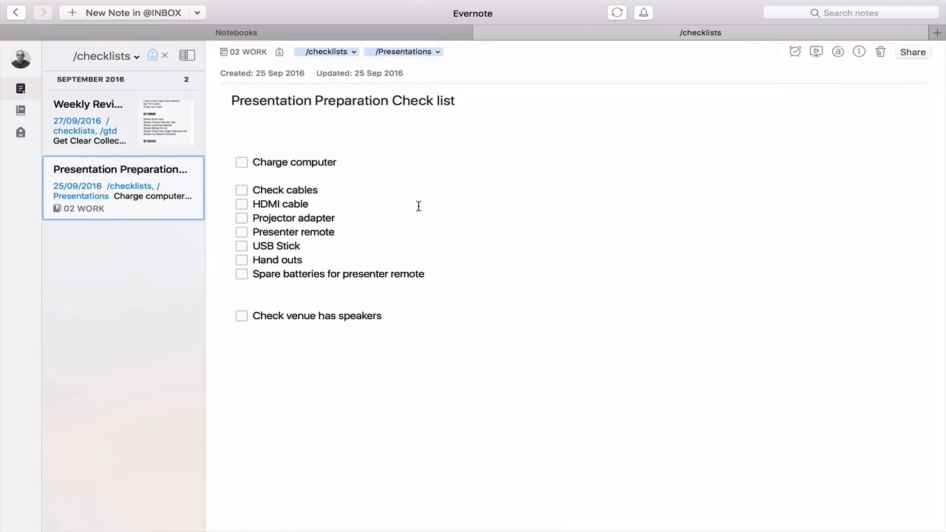
click(263, 51)
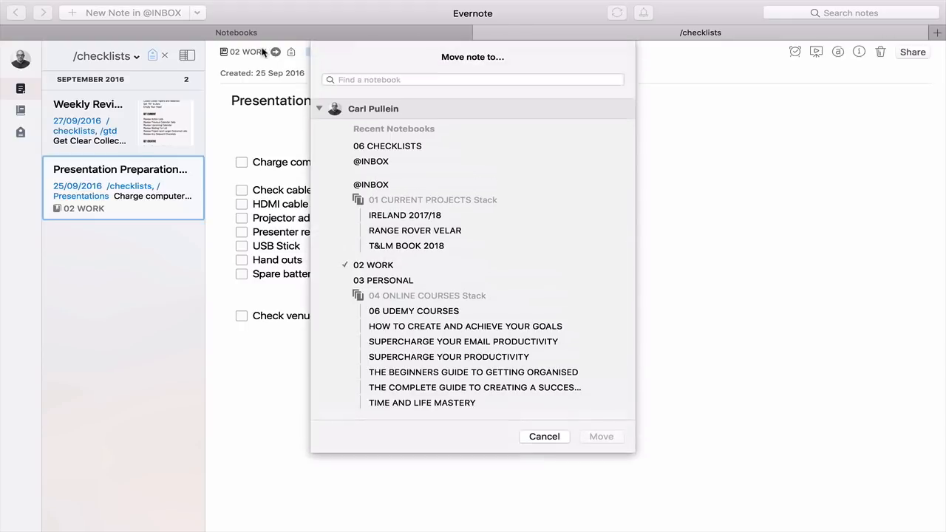
text(check)
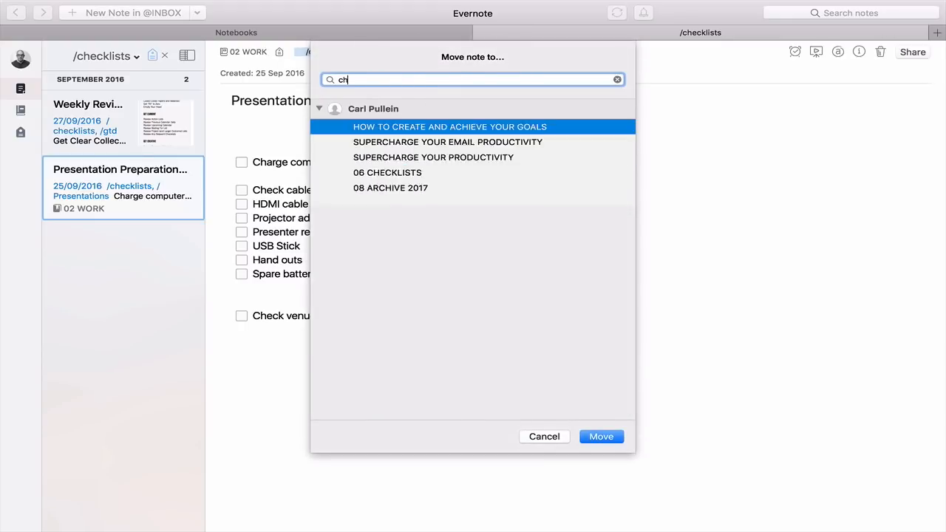
key(Return)
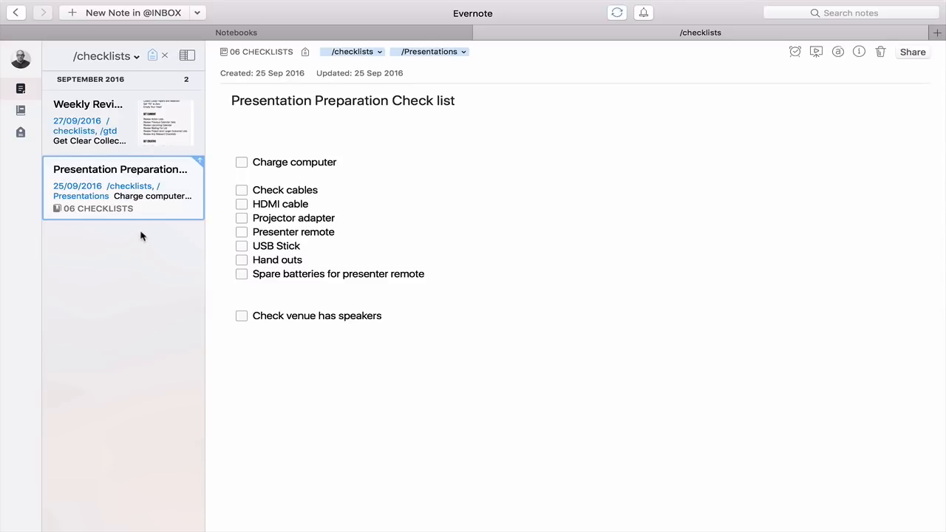
- View the Weekly Review Checklist, reopen the 06 CHECKLISTS notebook from the notebooks list, and view the moved Presentation Preparation Check list note
click(101, 132)
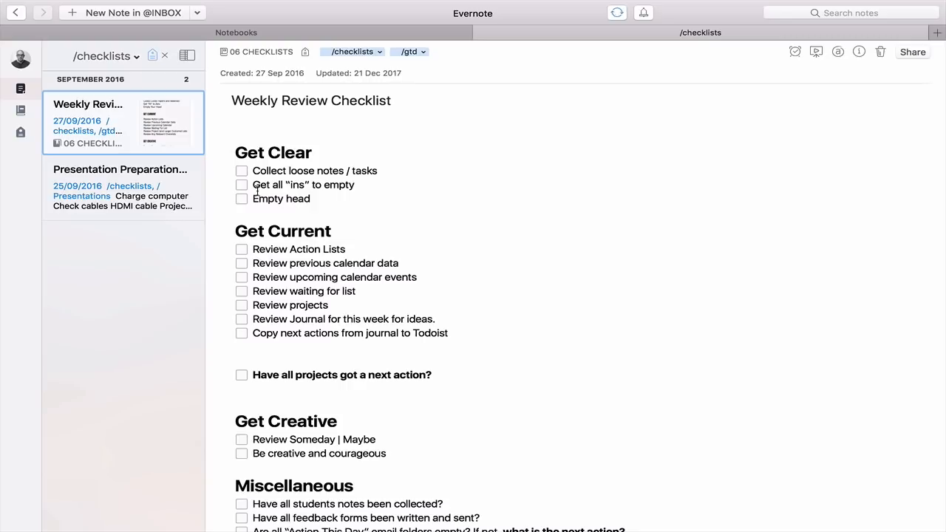
click(21, 109)
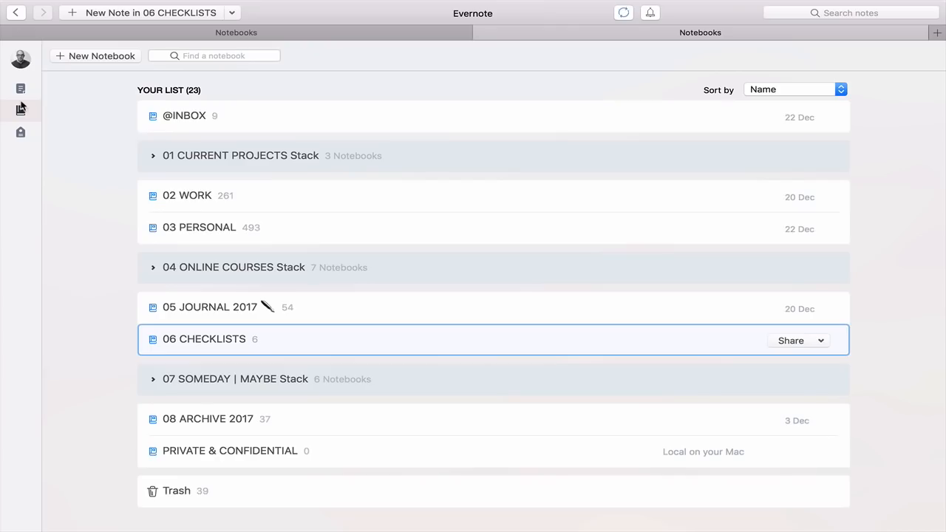
double_click(238, 338)
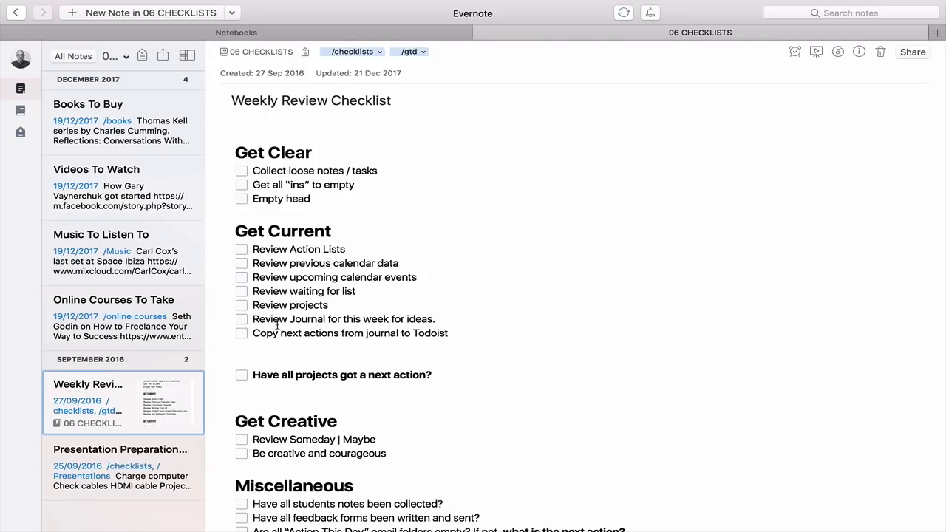
click(93, 484)
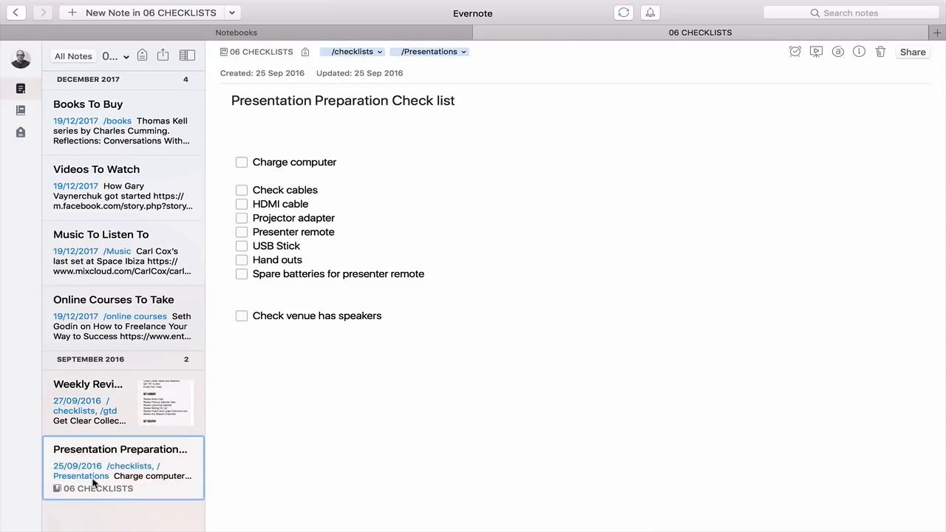